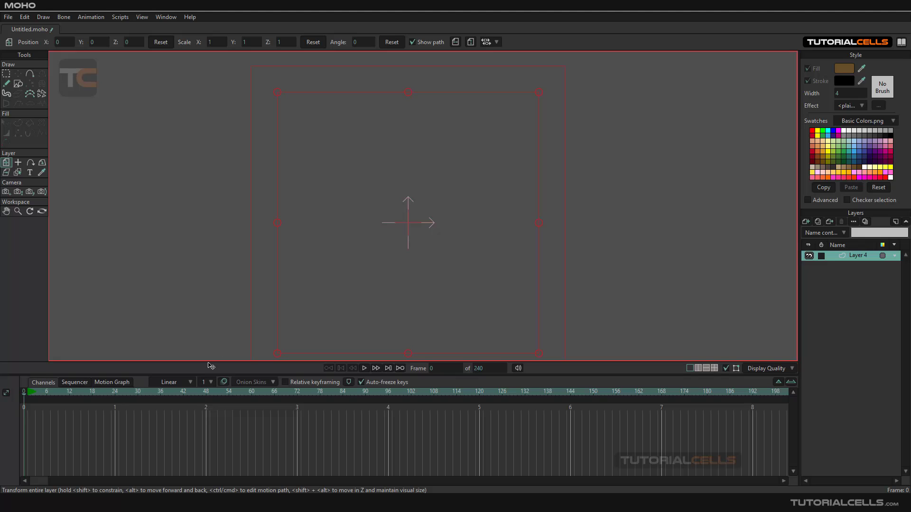
Step: Draw a wide, flat brown rectangle with a black outline and shift its layer slightly left
drag(342, 284, 373, 274)
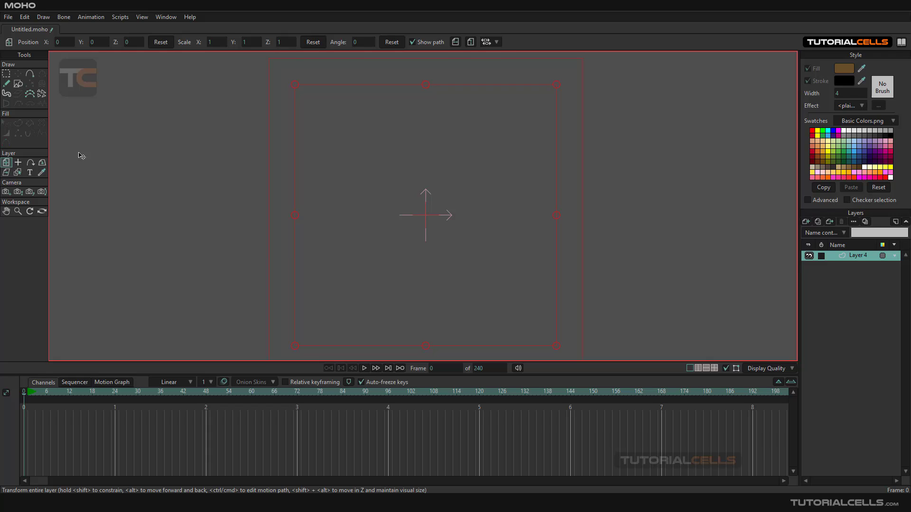
click(18, 83)
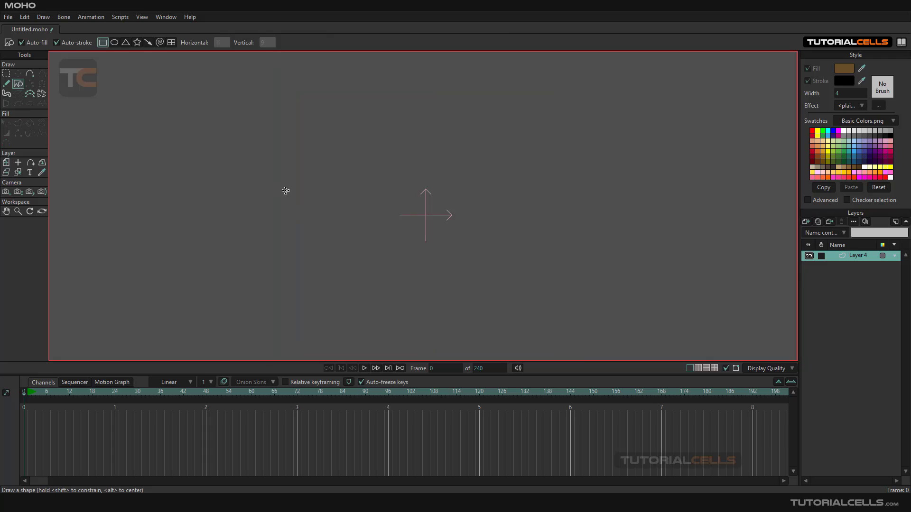
drag(285, 190, 730, 227)
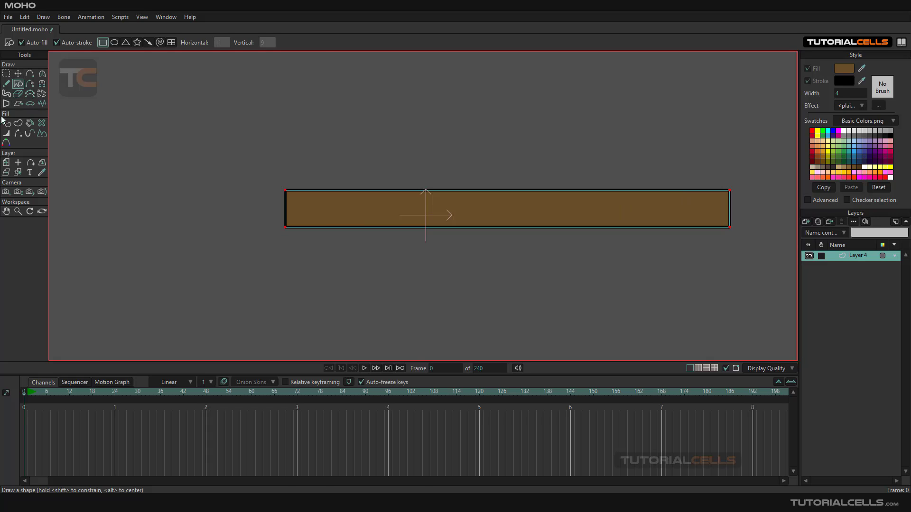
click(6, 162)
drag(459, 216, 363, 227)
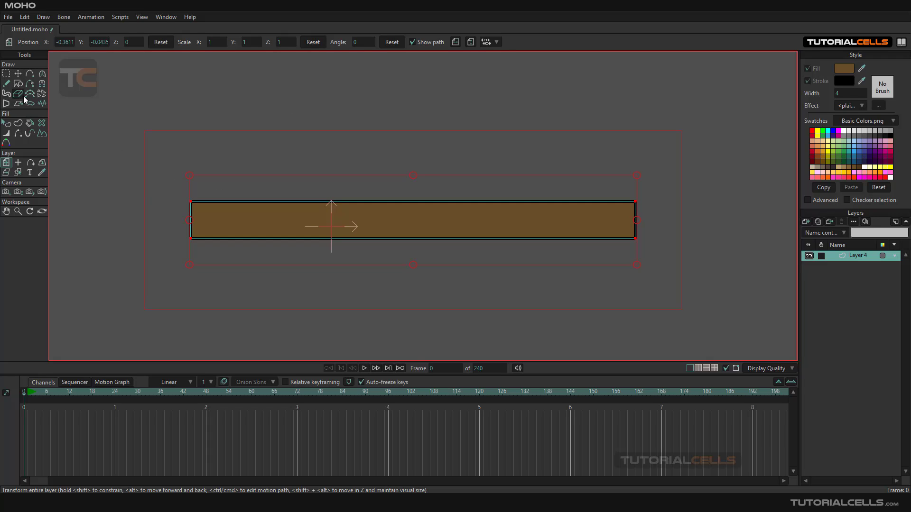
Step: Test-drag the bar's points and corner into distortions, undoing each one with Ctrl+Z
click(18, 73)
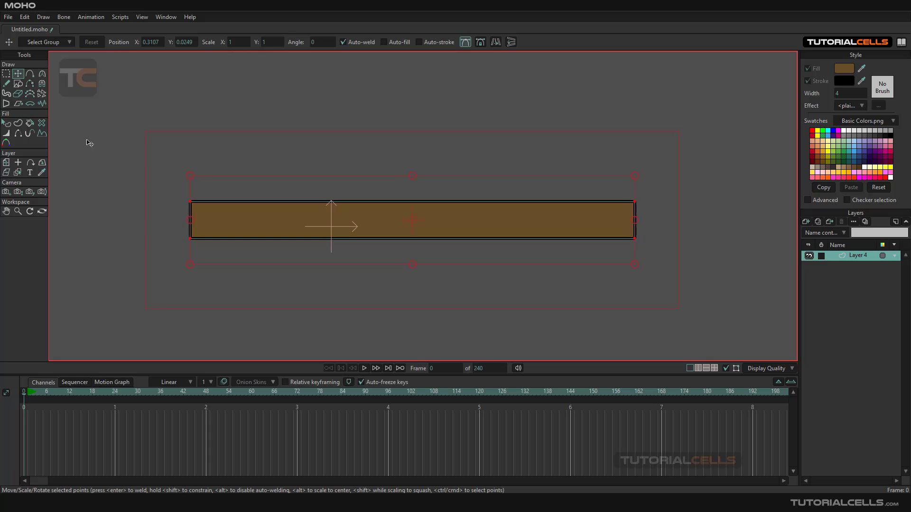
drag(86, 143, 107, 143)
click(204, 149)
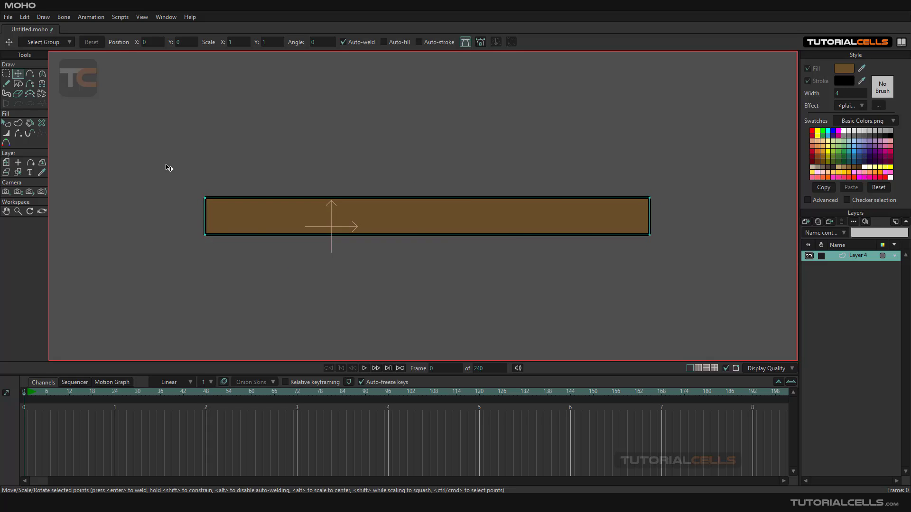
drag(261, 192, 457, 214)
key(ctrl+z)
drag(156, 163, 679, 229)
key(ctrl+z)
Step: Marquee-select the points along the bar's bottom edge and switch back to moving points
click(6, 74)
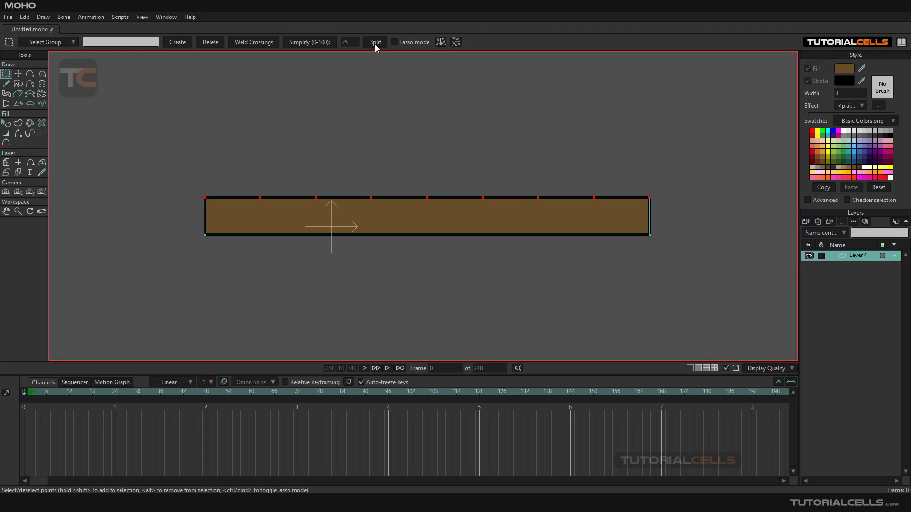
drag(175, 269, 666, 224)
click(18, 73)
click(243, 122)
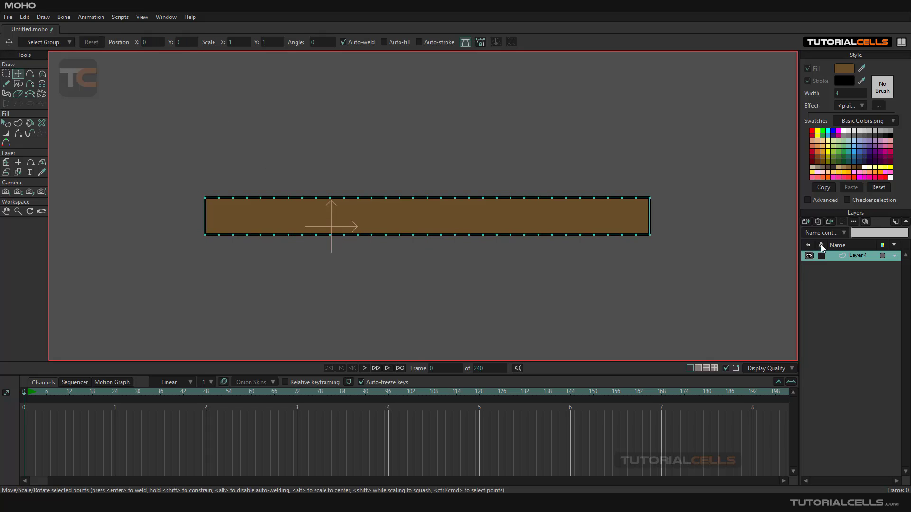
Step: Group Layer 4 into a new Layer 2, then convert Layer 2 to a bone layer
right_click(843, 255)
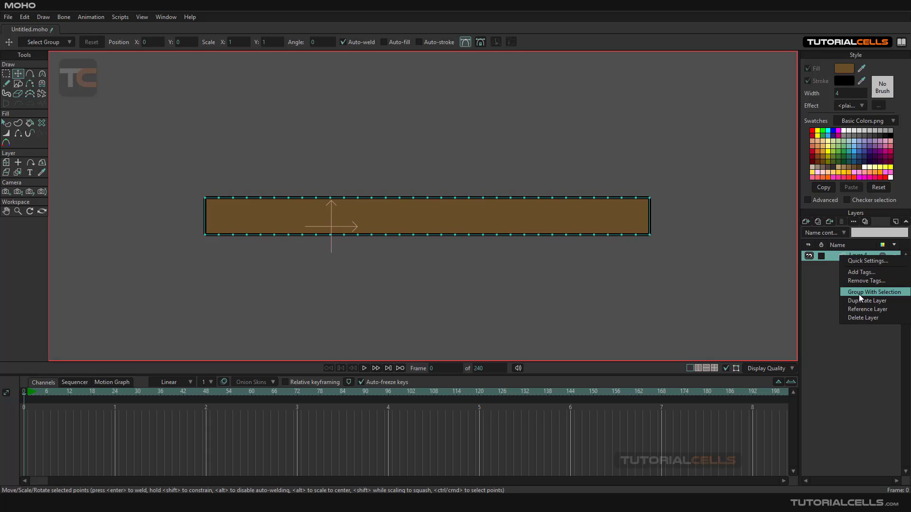
click(859, 293)
right_click(843, 256)
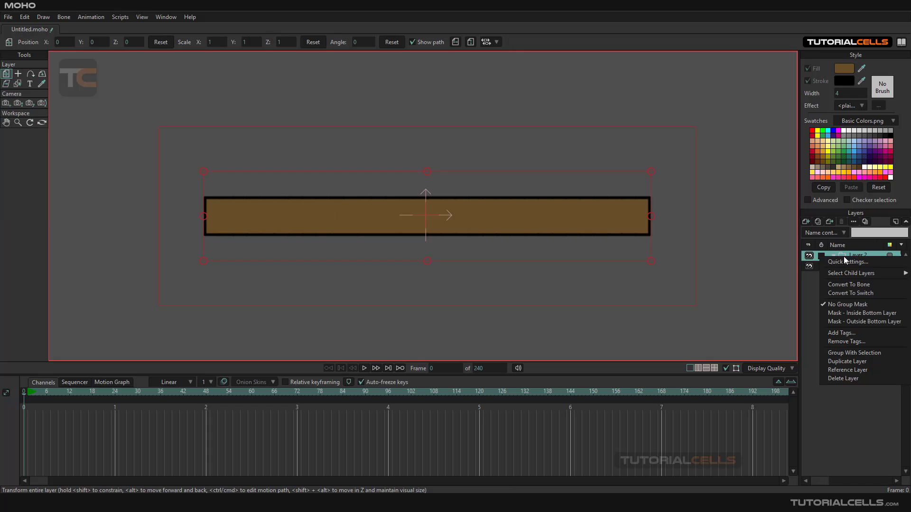
click(846, 288)
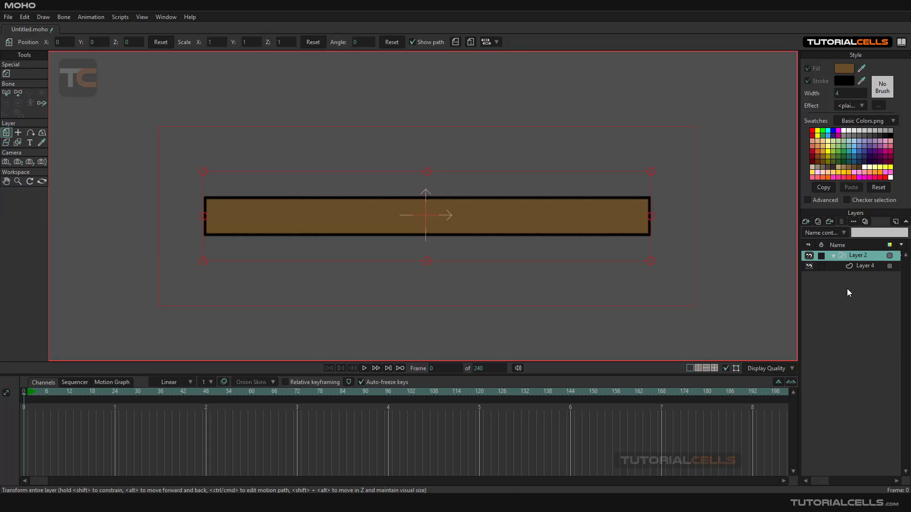
right_click(844, 256)
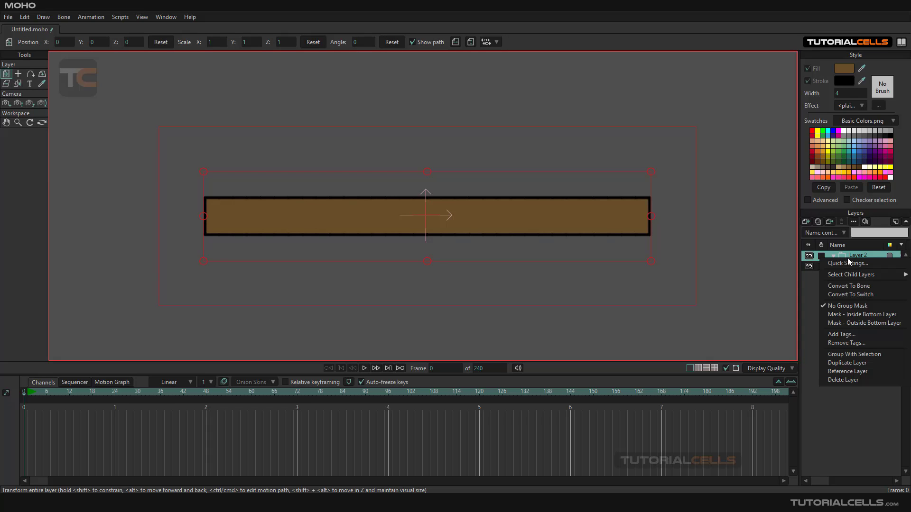
click(848, 286)
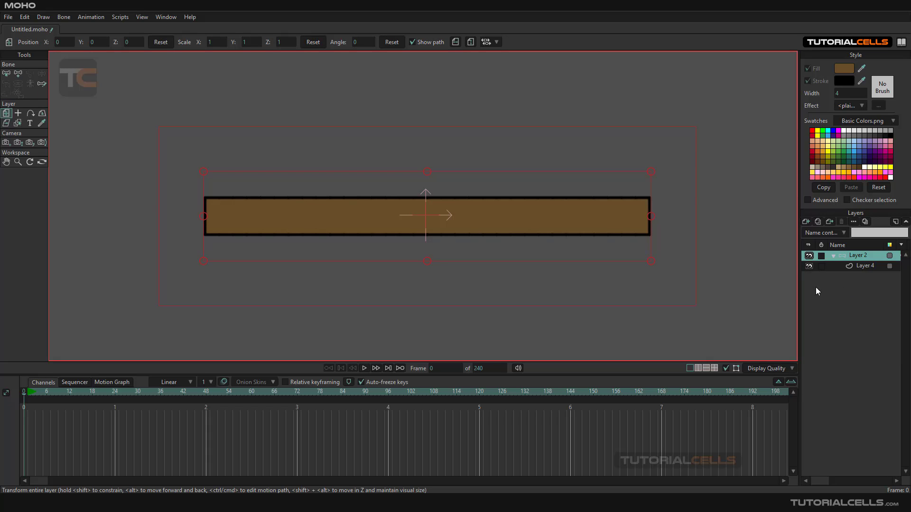
Step: Drag out bones B1–B3 from the bar's left edge to its right end, then select B2
click(18, 75)
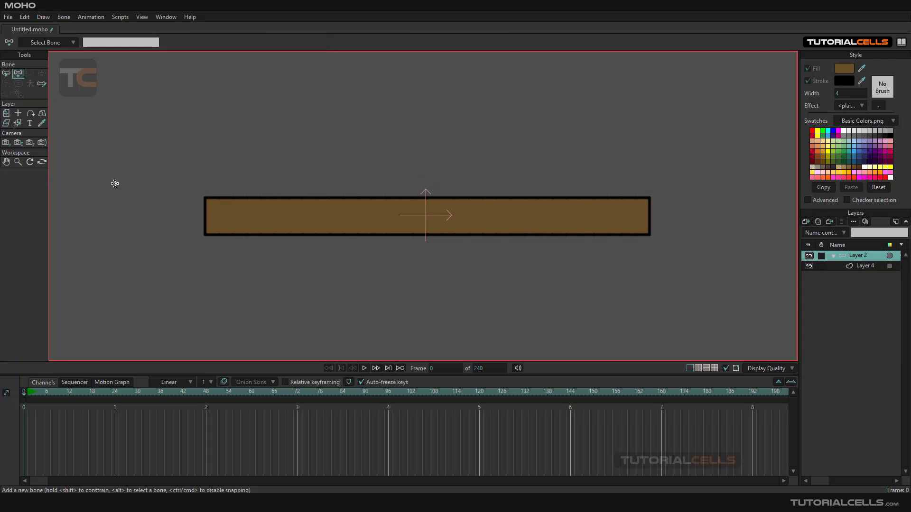
click(203, 216)
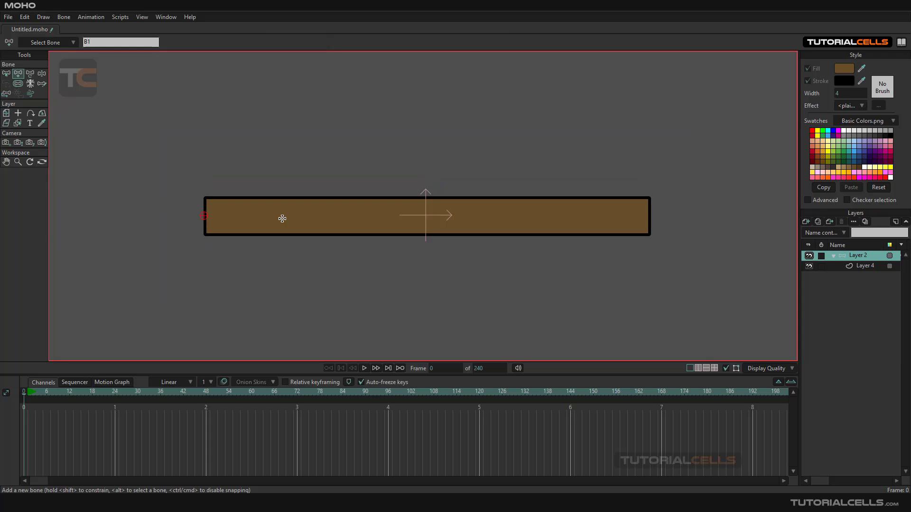
key(ctrl+z)
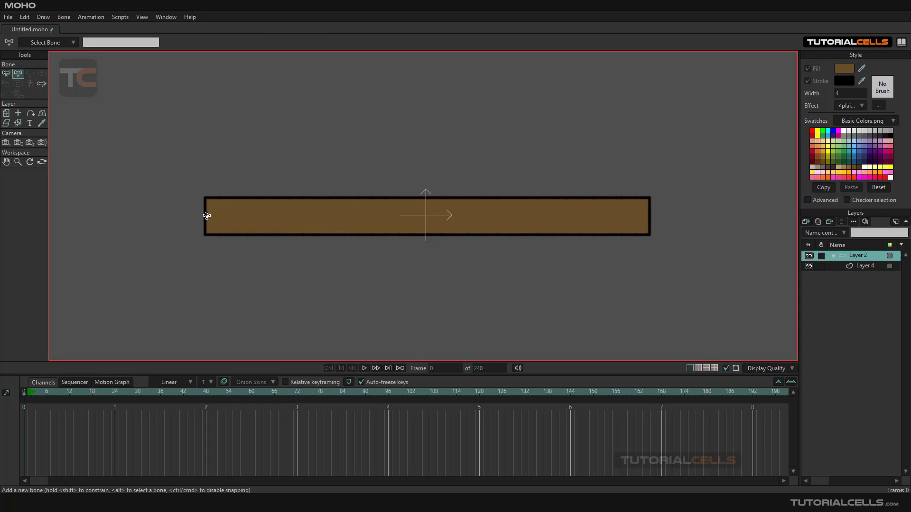
drag(206, 216, 649, 216)
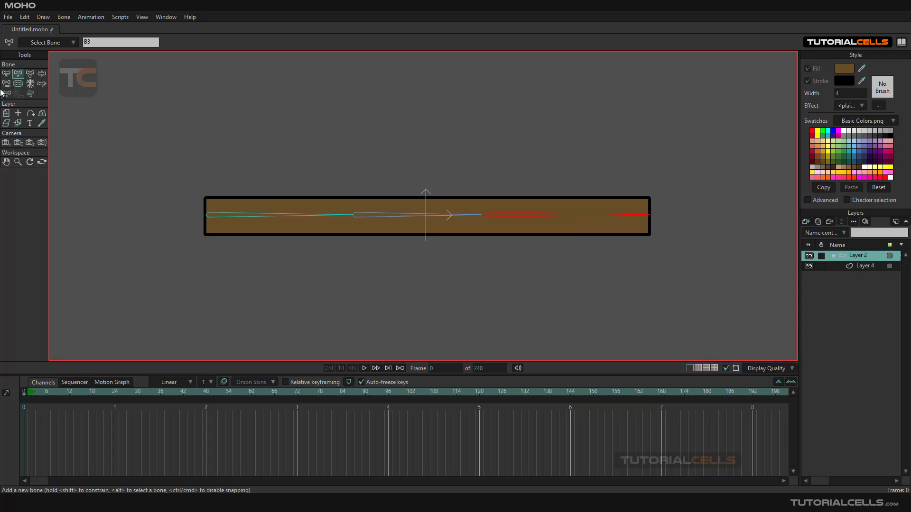
click(7, 73)
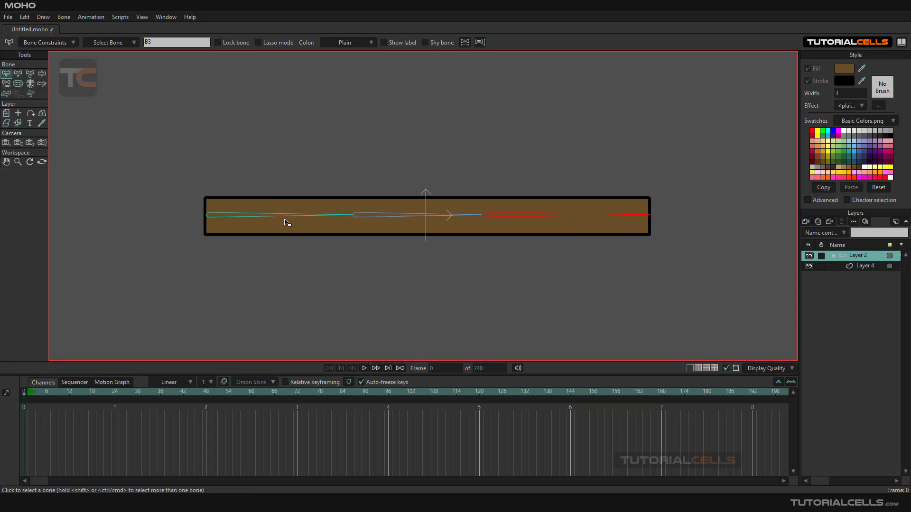
click(354, 218)
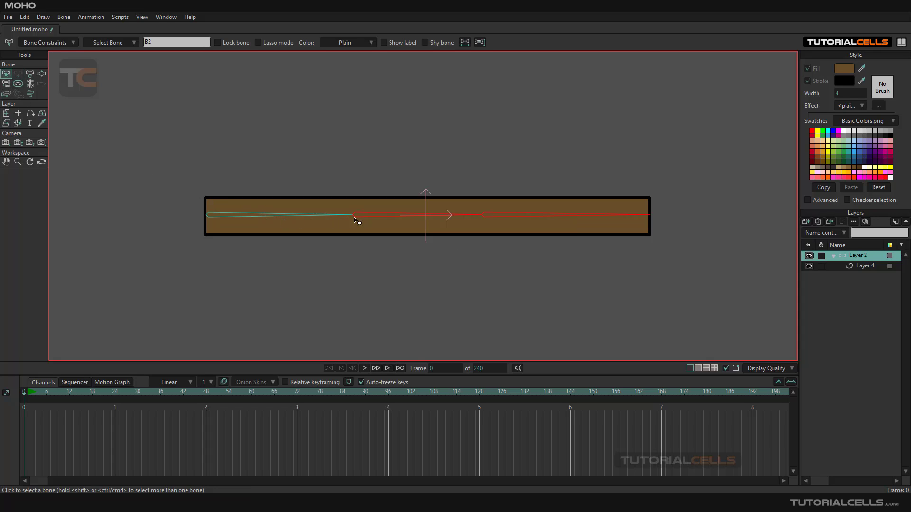
Step: Reduce bone B1's strength to about 0.39
click(304, 220)
click(18, 84)
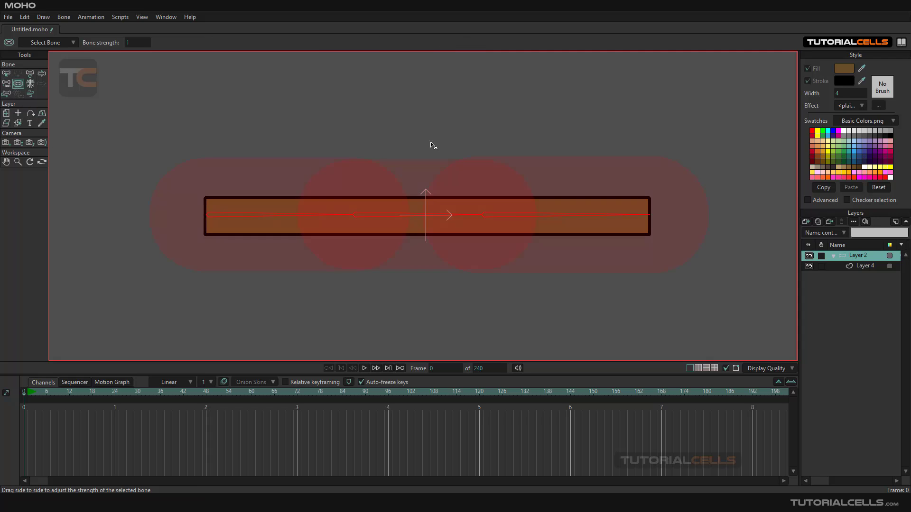
drag(475, 142, 389, 142)
Step: Pose the right-hand bone upward to test how the bar's right end bends
click(42, 73)
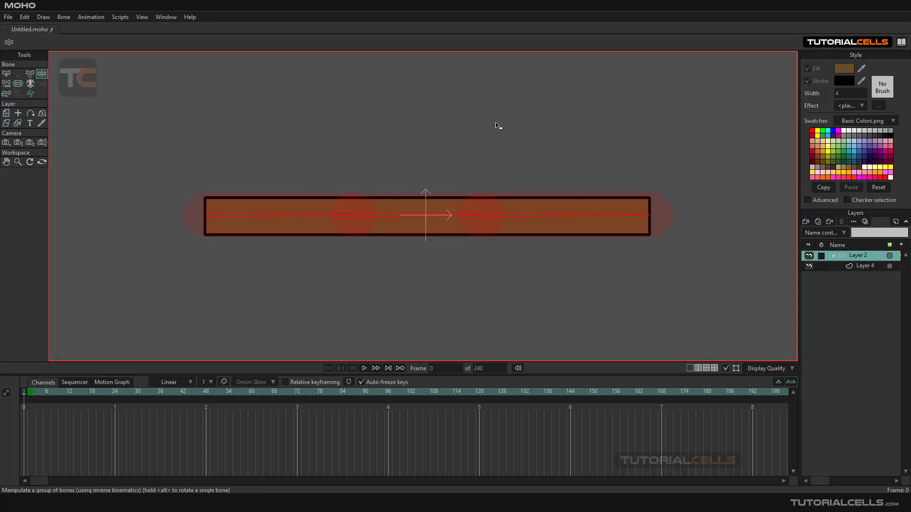
drag(578, 213, 480, 122)
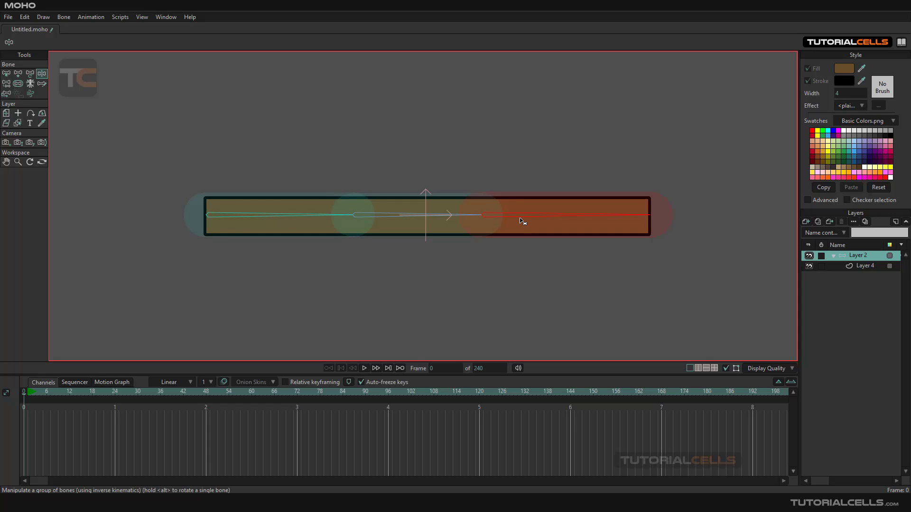
drag(522, 221, 479, 132)
Step: On Layer 4, select all of the bar's points with Bind Points and Ctrl+A, then return to Layer 2
click(855, 265)
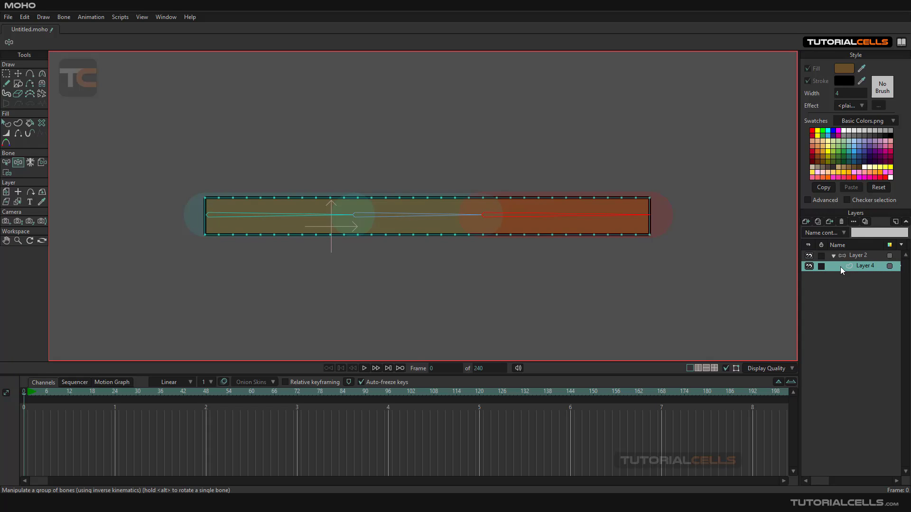
click(837, 255)
click(6, 75)
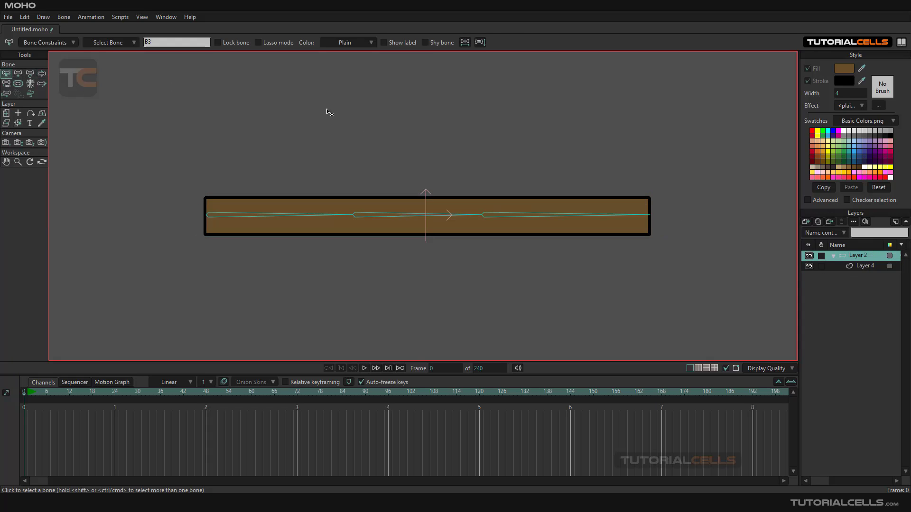
click(855, 266)
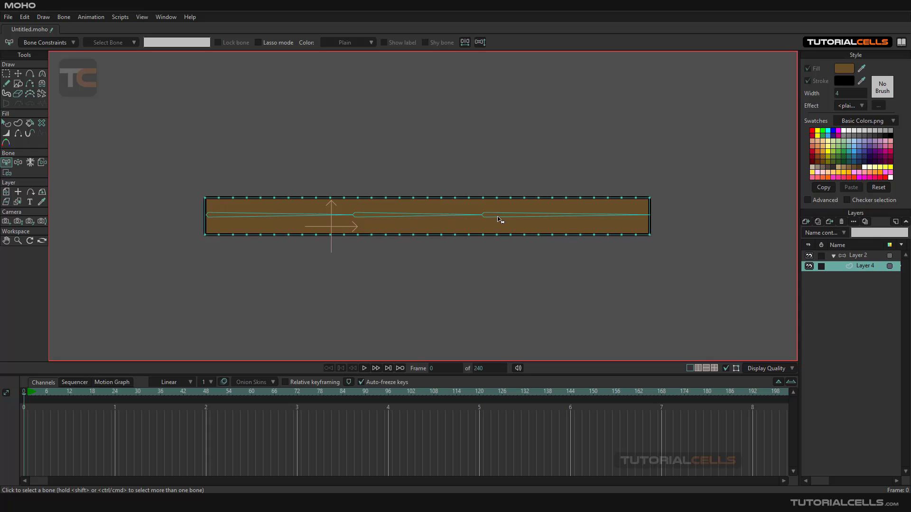
click(7, 173)
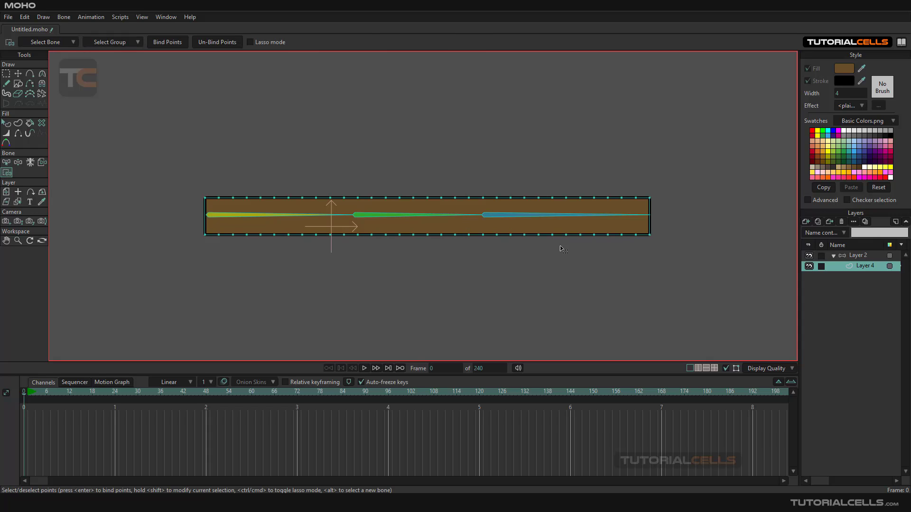
key(ctrl+a)
key(Return)
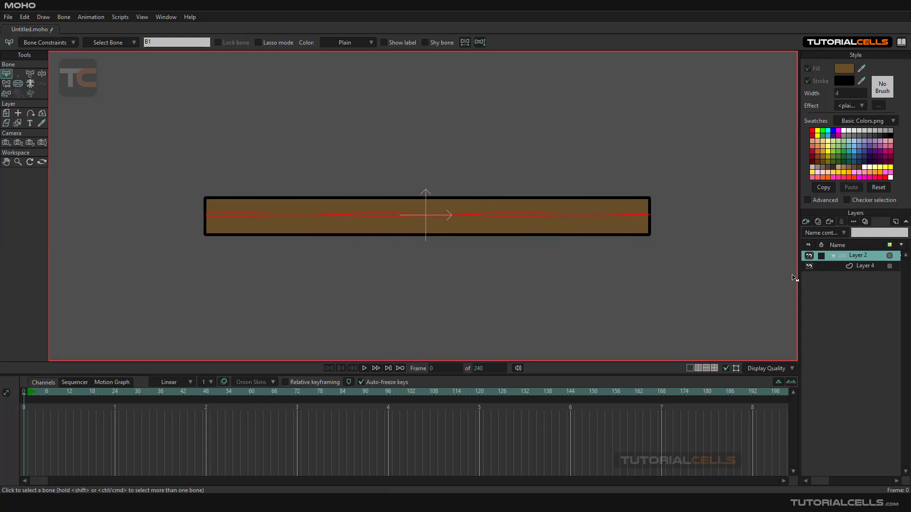
Step: Bind the points on the bar's right third to bone B3 with Bind Points on Layer 4
click(559, 220)
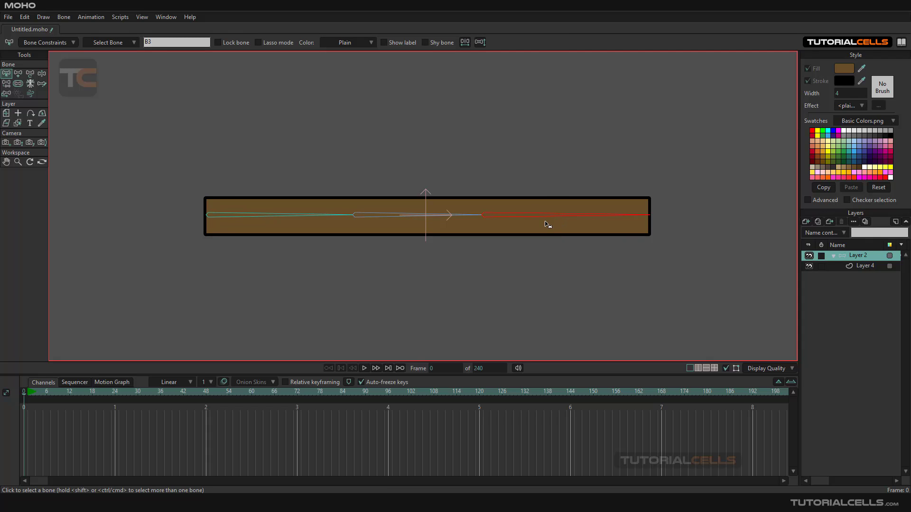
click(849, 266)
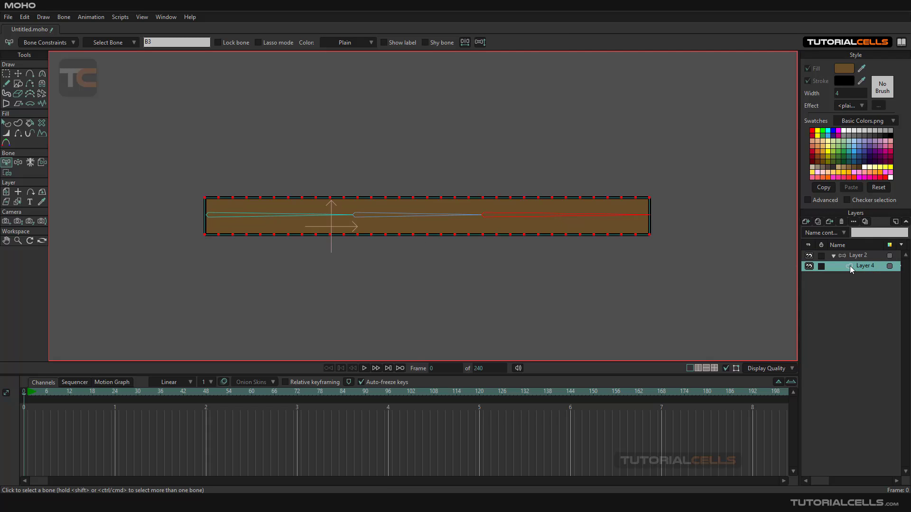
click(8, 173)
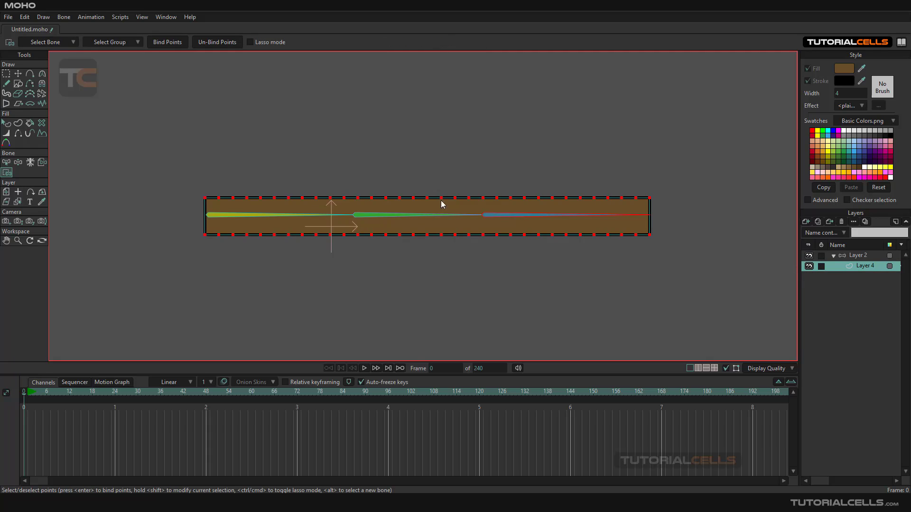
drag(479, 171, 658, 272)
Step: Choose bone B2, then bind the bar's middle-section points to it on Layer 4
click(847, 257)
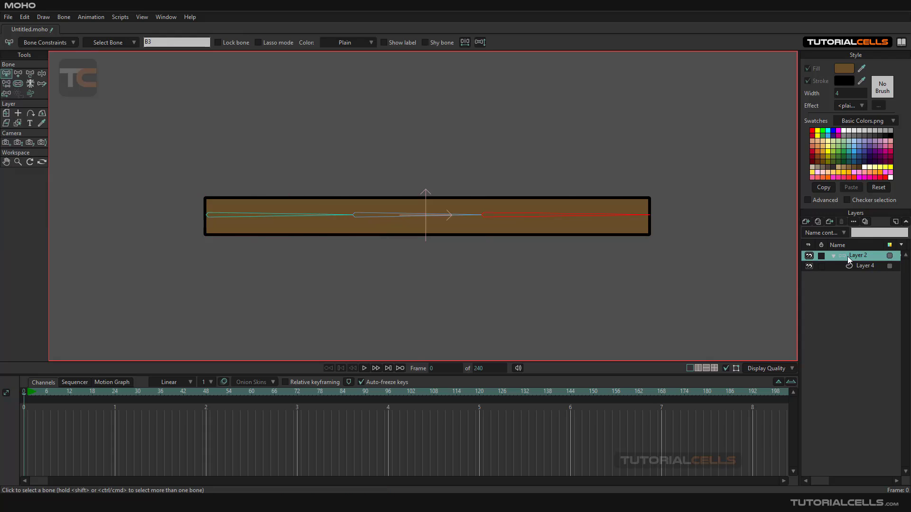
click(385, 217)
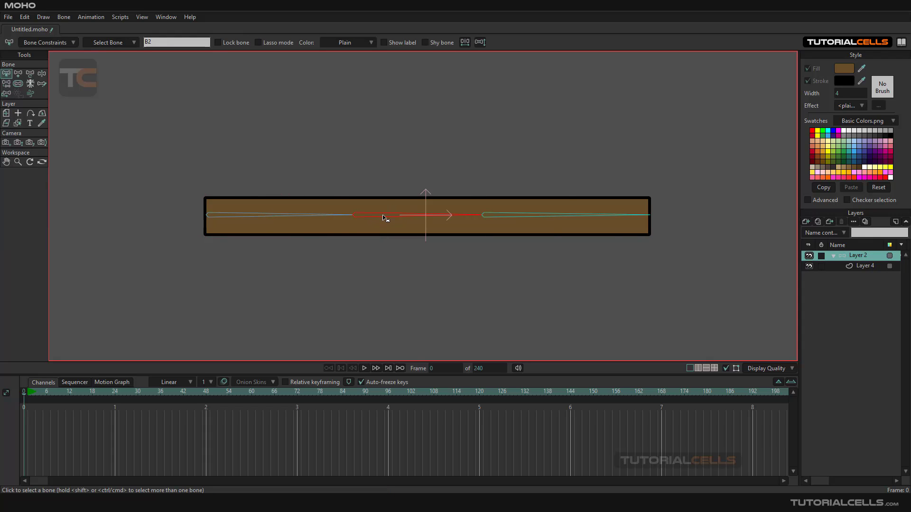
click(843, 265)
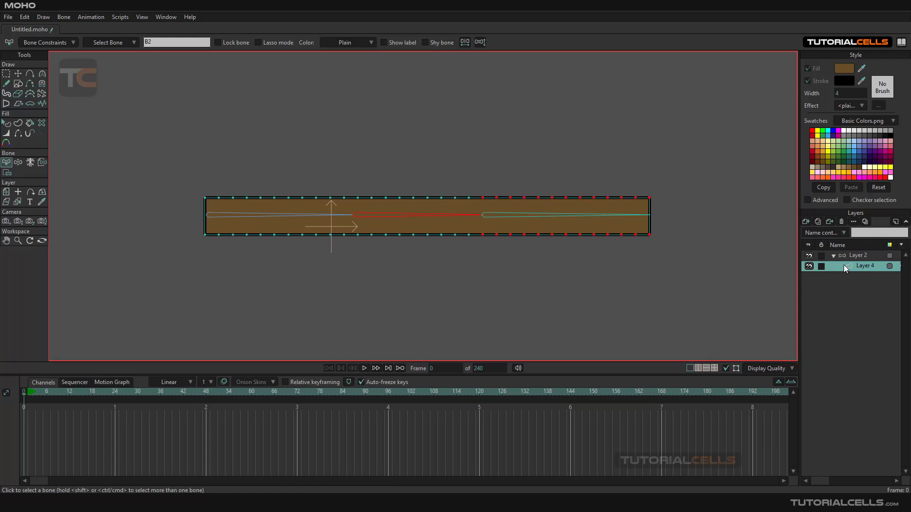
click(7, 173)
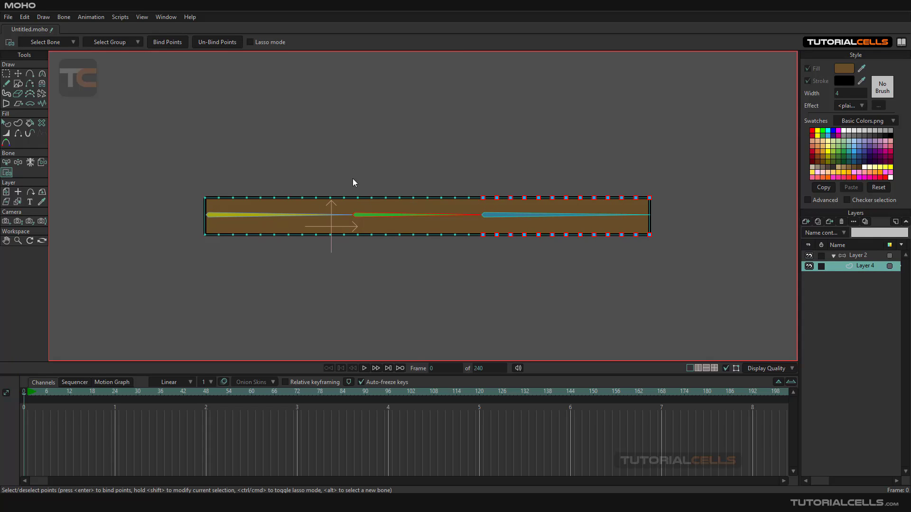
drag(353, 178, 472, 252)
Step: Choose bone B1, then bind the points on the bar's left third to it on Layer 4
click(849, 256)
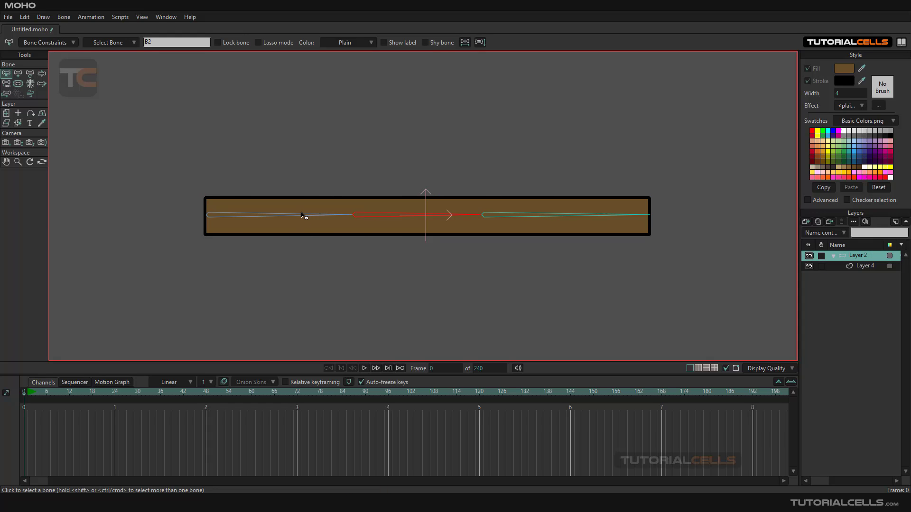
click(302, 215)
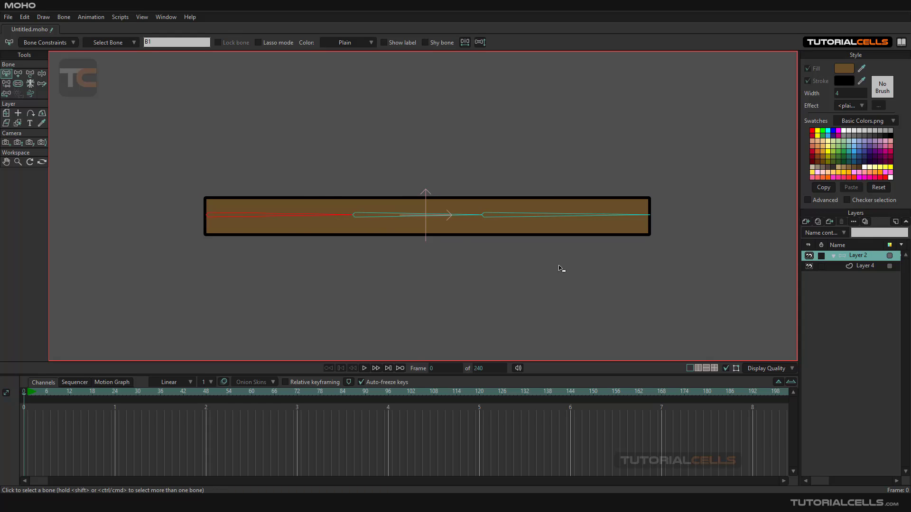
click(852, 266)
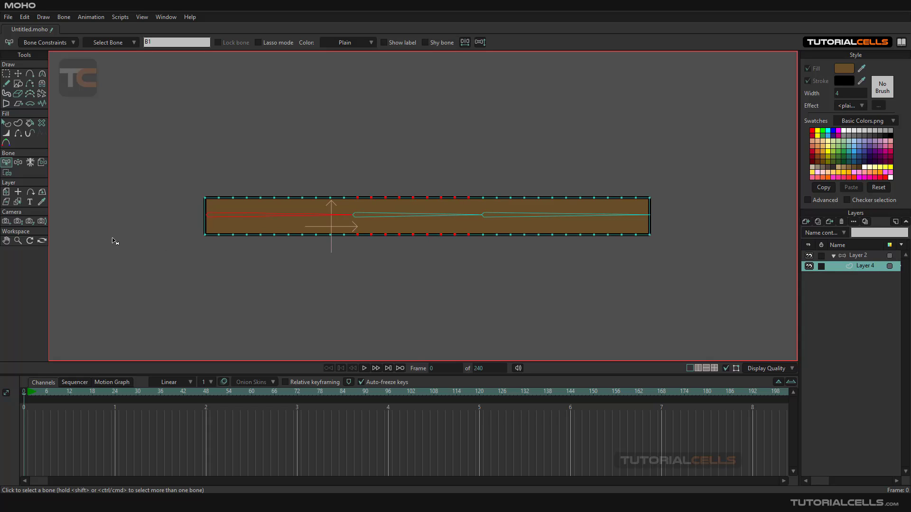
click(10, 173)
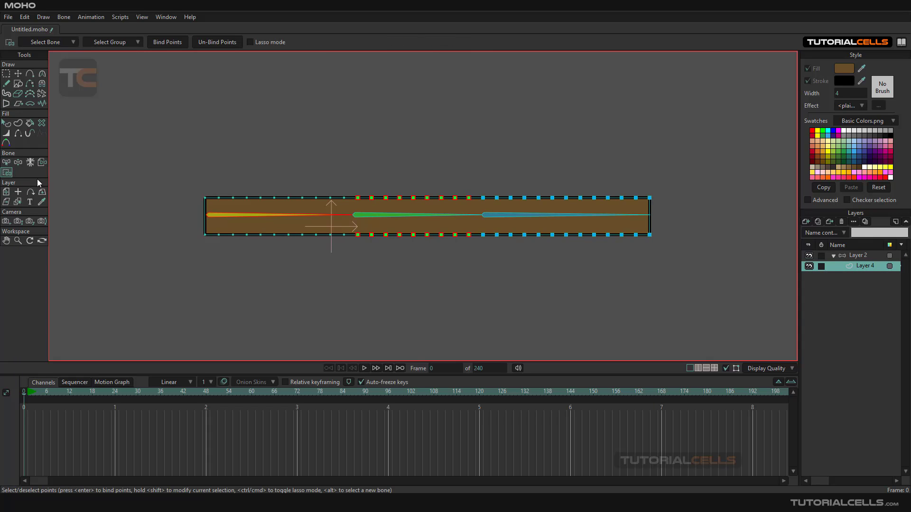
drag(163, 151, 354, 275)
Step: Pose the right and middle bones on Layer 2, bending the bar cleanly at both joints
click(841, 256)
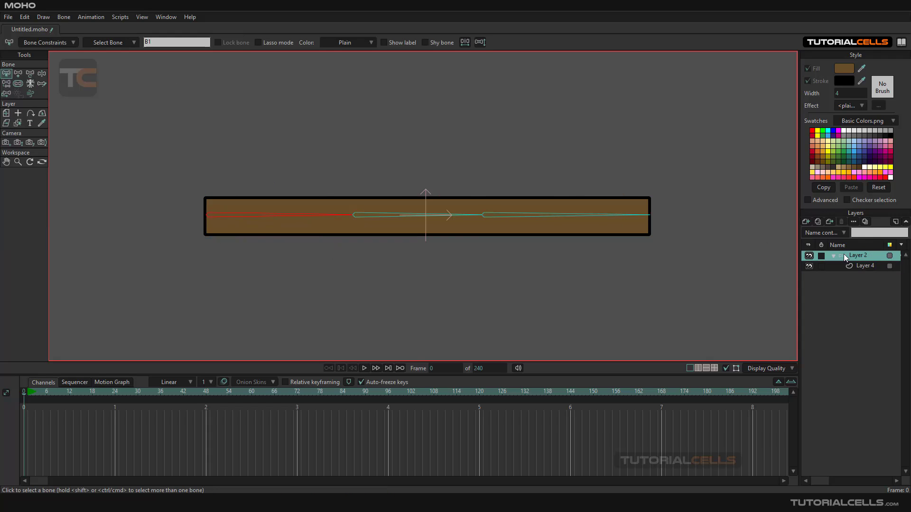
click(42, 74)
drag(540, 220, 482, 246)
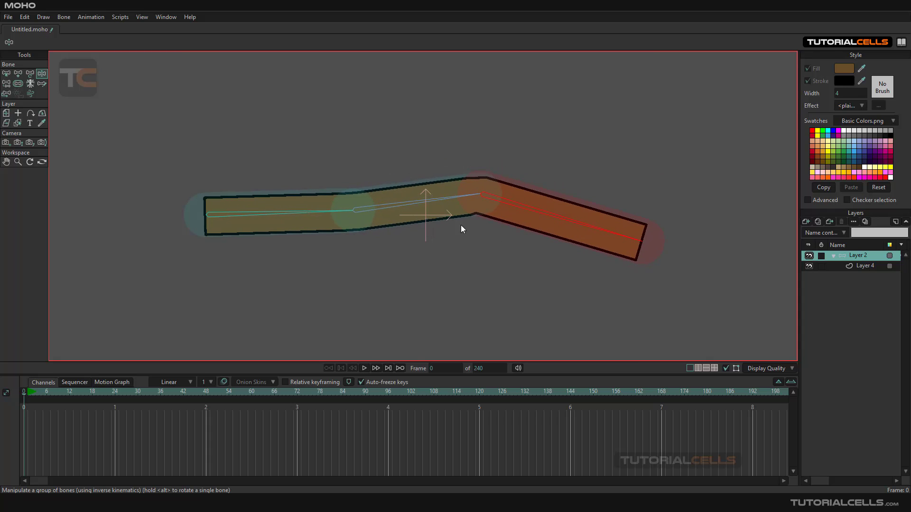
drag(411, 204, 370, 223)
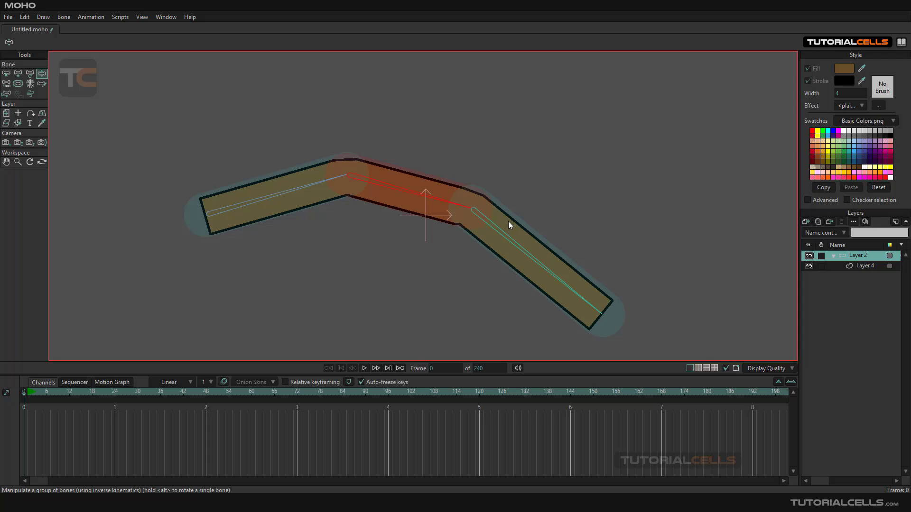
click(849, 267)
scroll(433, 185, up, 1)
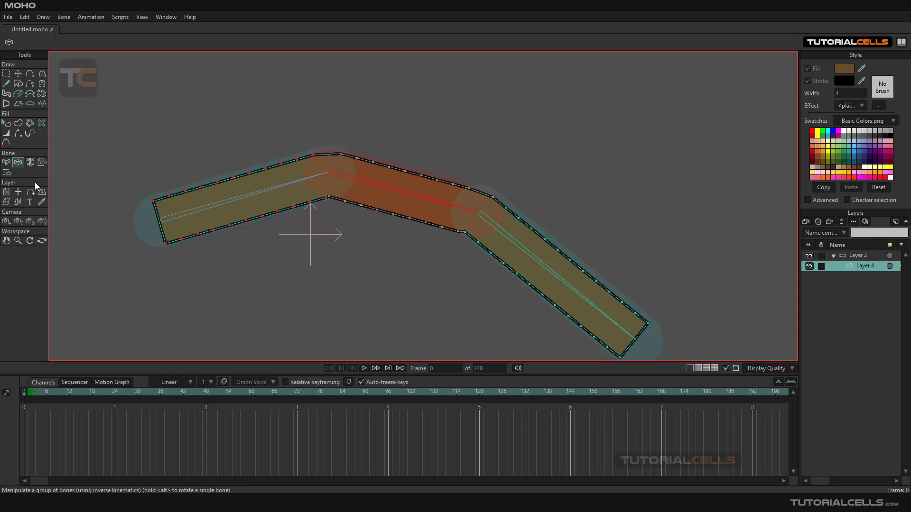
click(7, 172)
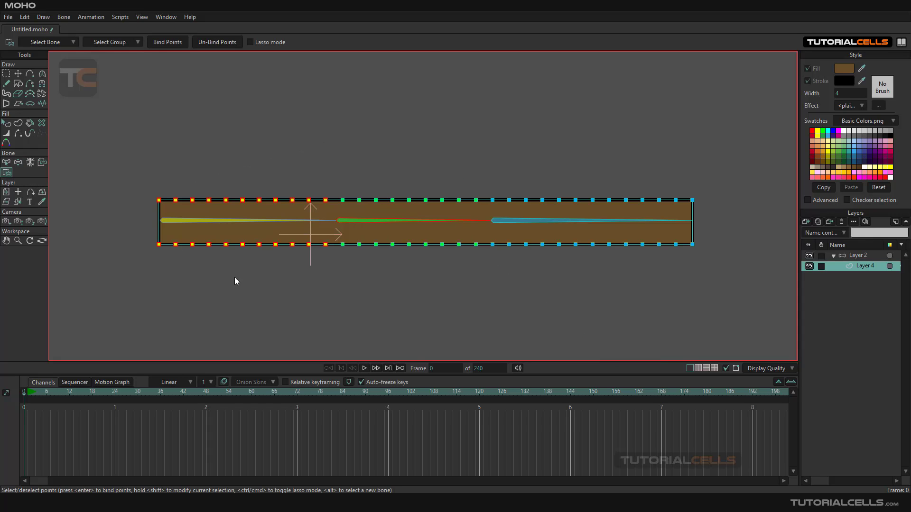